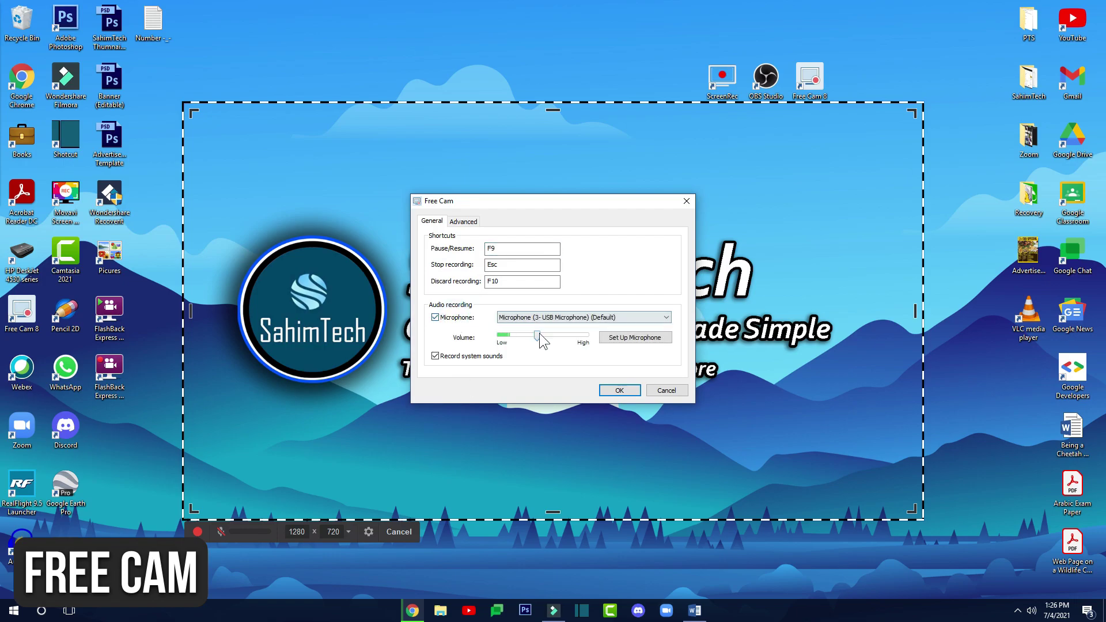
# Accept the recorder's settings after viewing the advanced options, and record a short clip of the selected 1280 × 720 screen area
pyautogui.click(463, 222)
pyautogui.click(619, 390)
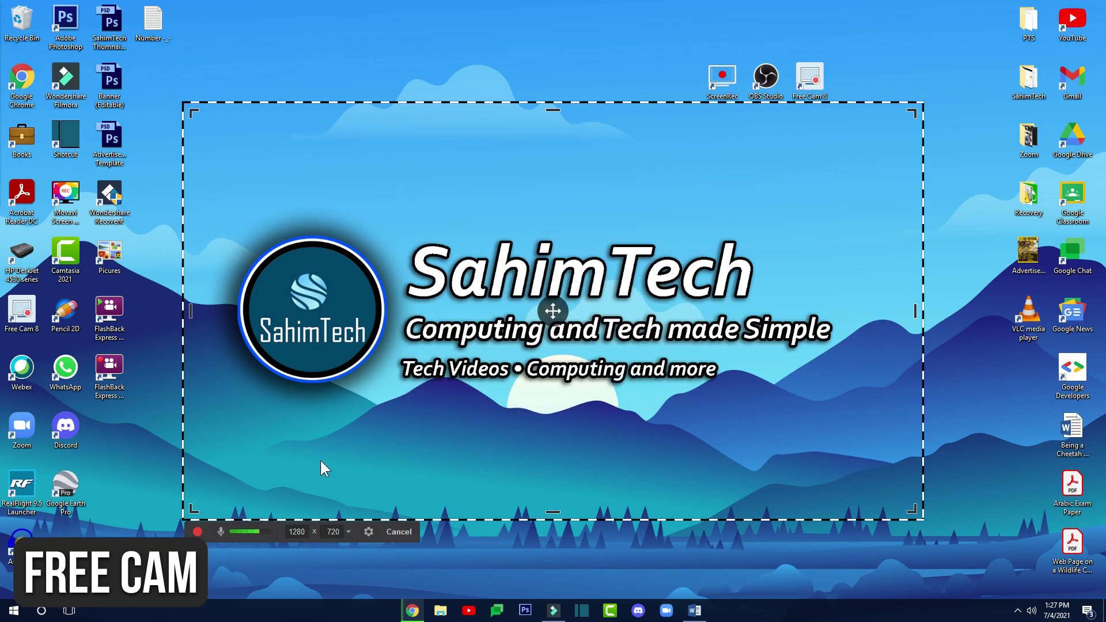
pyautogui.click(198, 532)
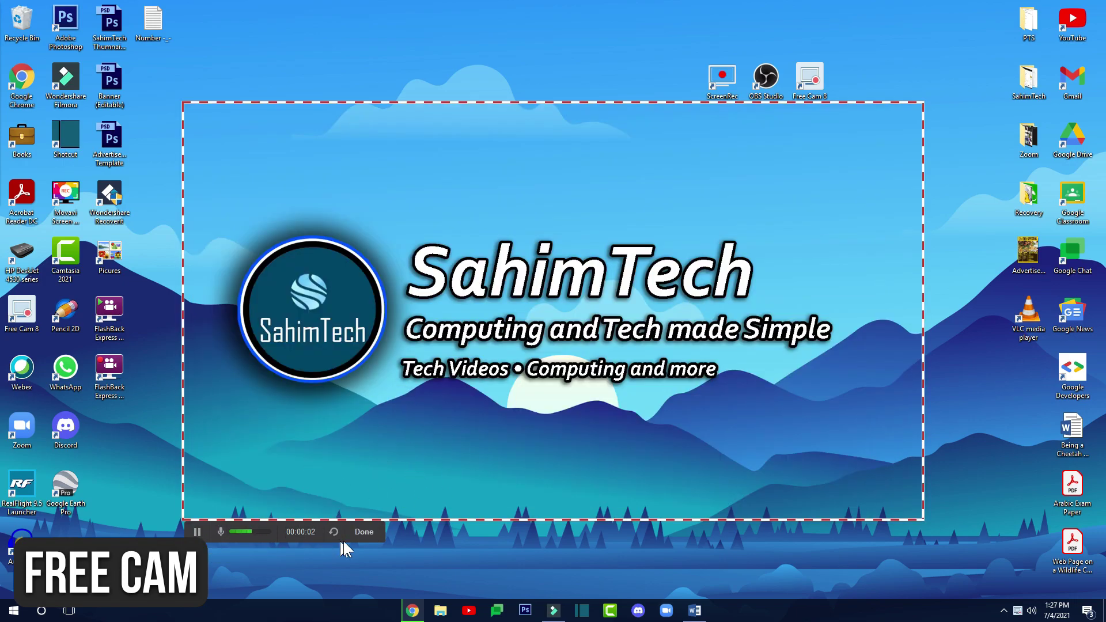
pyautogui.click(365, 532)
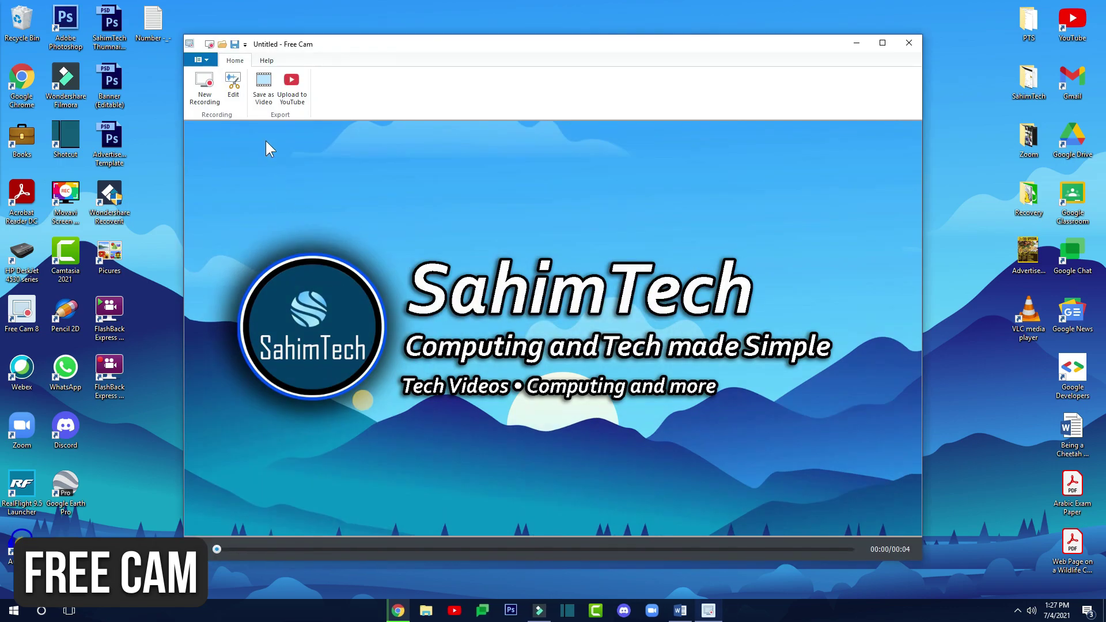
# Open the recording for editing, silence its audio from 00:01.57 to 00:02.17 and delete a short section just before the 3-second mark
pyautogui.click(233, 87)
pyautogui.moveTo(476, 349); pyautogui.dragTo(534, 349)
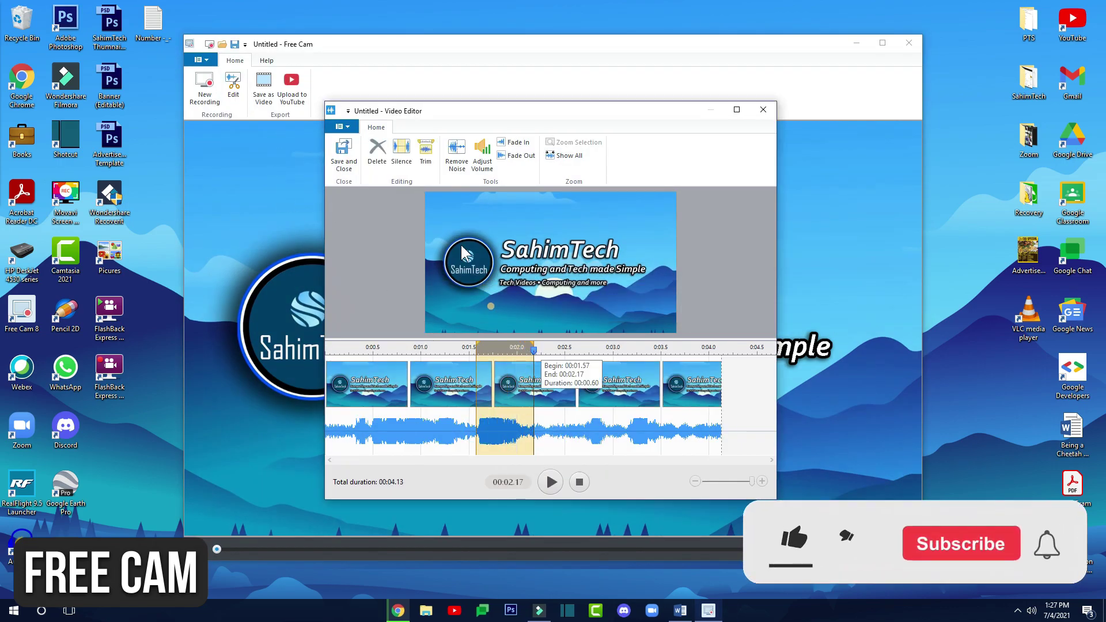
pyautogui.click(398, 151)
pyautogui.moveTo(583, 410); pyautogui.dragTo(613, 410)
pyautogui.click(379, 145)
# Try trimming the recording to a section about 0.57 s long, and undo the trim
pyautogui.moveTo(514, 444); pyautogui.dragTo(458, 443)
pyautogui.click(425, 151)
pyautogui.click(393, 423)
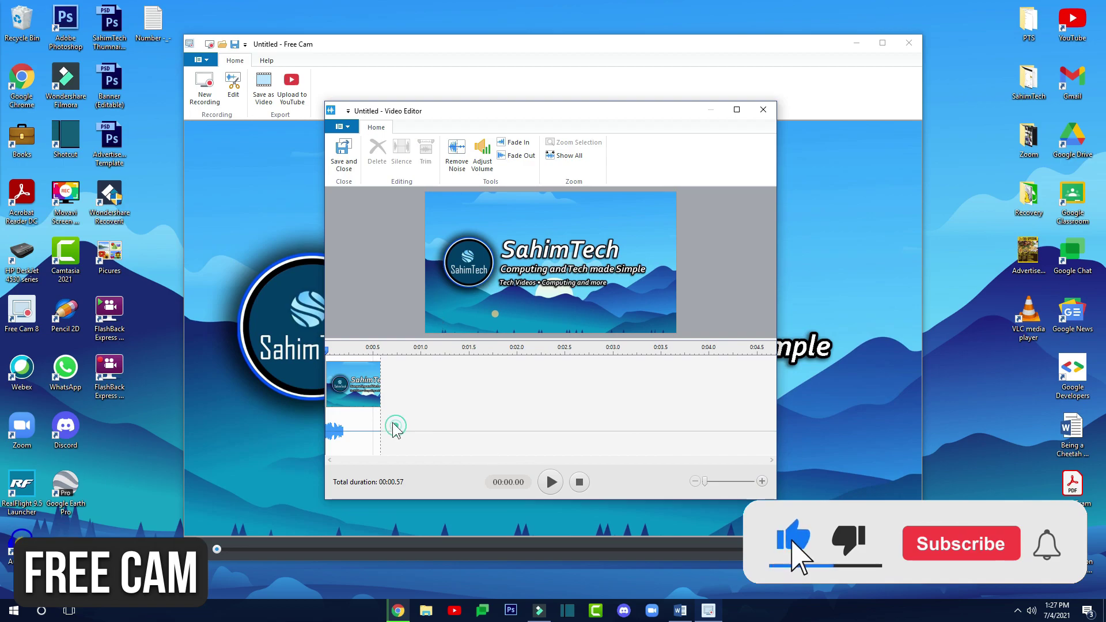
pyautogui.moveTo(396, 426); pyautogui.dragTo(349, 415)
pyautogui.hotkey('ctrl', 'z')
pyautogui.hotkey('ctrl', 'z')
# Fade in the audio after the silenced part and fade out the final section from 00:03.12 to 00:03.84
pyautogui.moveTo(521, 420); pyautogui.dragTo(729, 438)
pyautogui.click(513, 143)
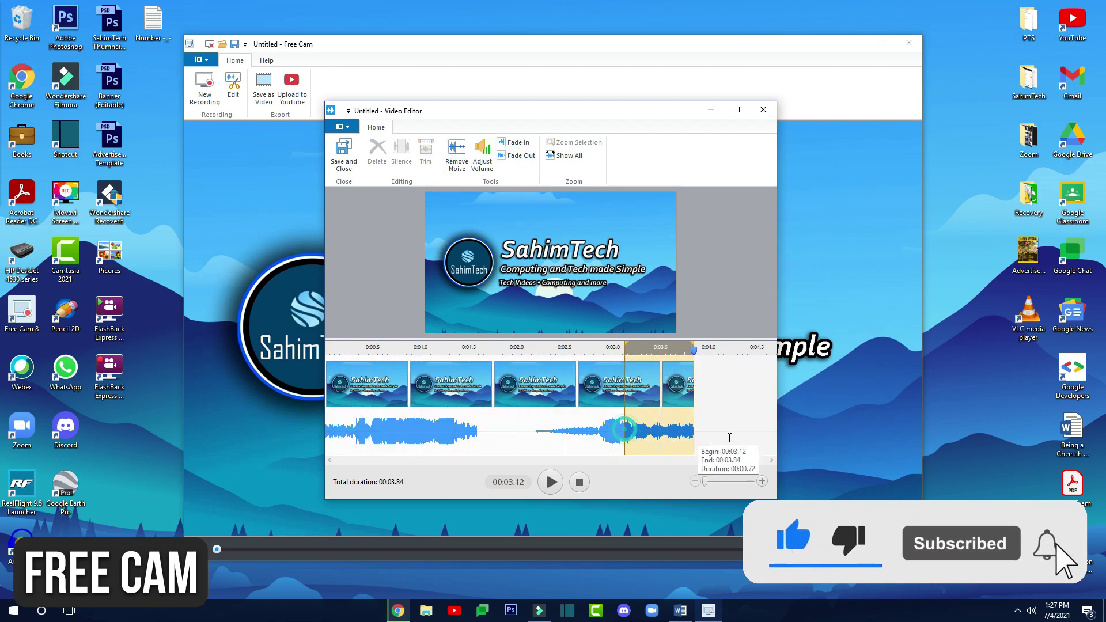
pyautogui.click(516, 155)
# Run Remove Noise with the section from about 00:01.7 to 00:02.97 selected
pyautogui.moveTo(489, 435); pyautogui.dragTo(611, 438)
pyautogui.click(456, 155)
pyautogui.click(520, 291)
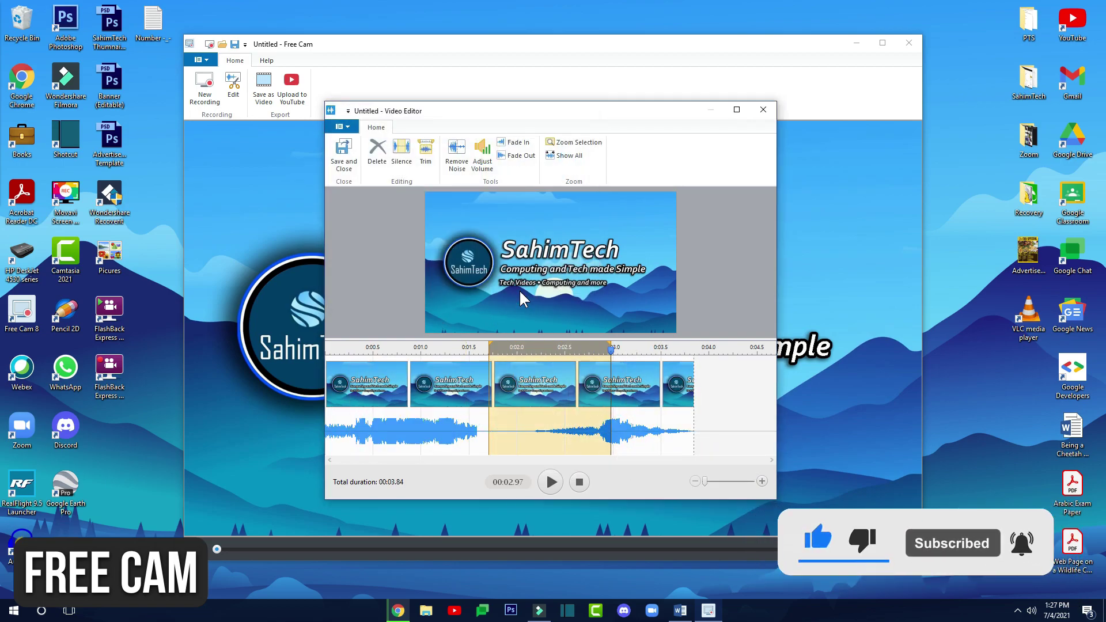
# Save and close the edit, and export the recording to the desktop as a video file named "video"
pyautogui.click(344, 153)
pyautogui.click(263, 88)
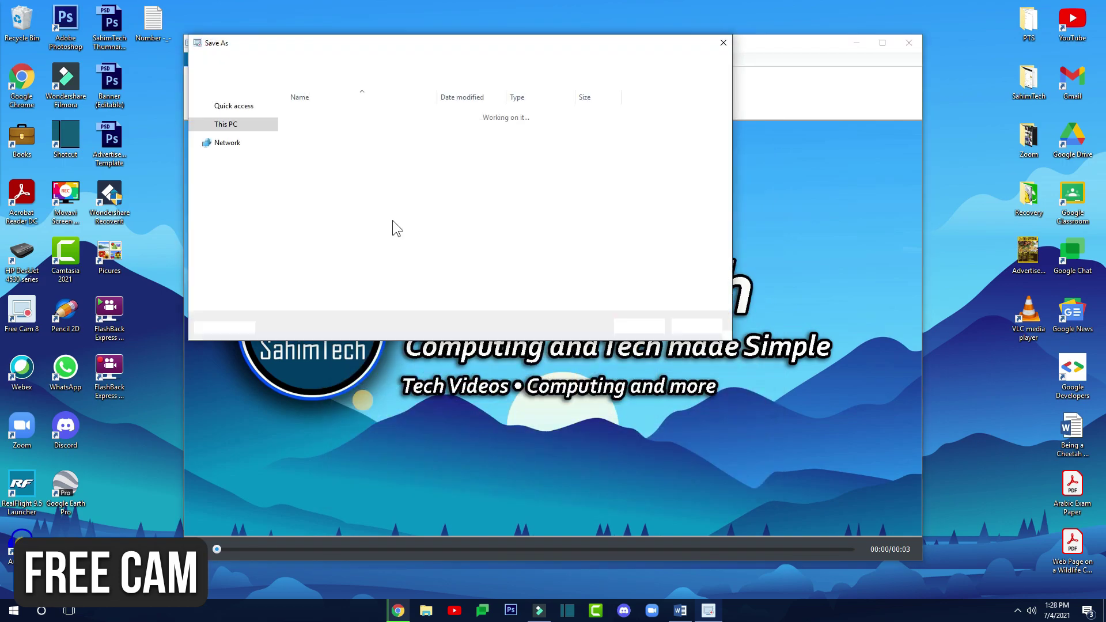
pyautogui.click(246, 152)
pyautogui.click(391, 286)
pyautogui.write('video')
pyautogui.click(645, 326)
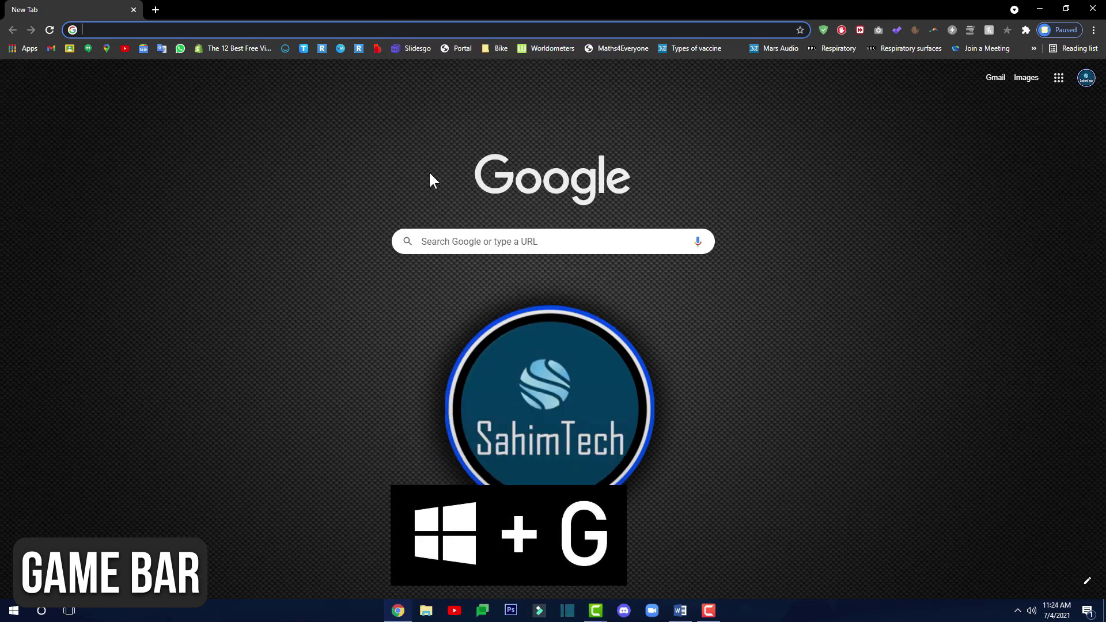
# Open the Game Bar over the Chrome window, move it slightly upward and record a screen clip
pyautogui.press('super+g')
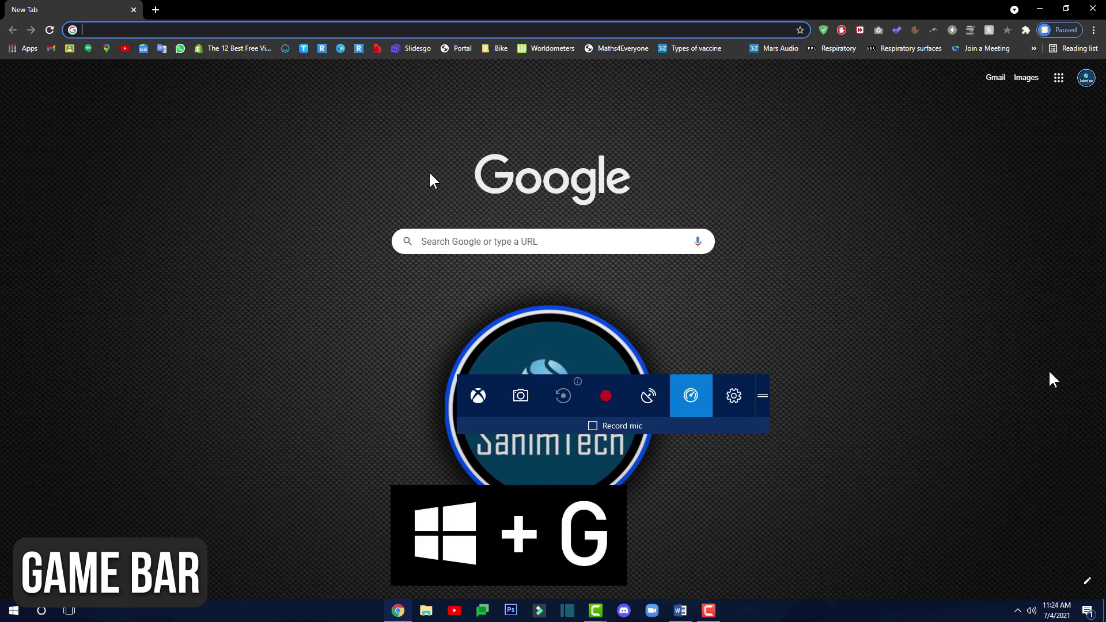
pyautogui.moveTo(763, 397); pyautogui.dragTo(723, 341)
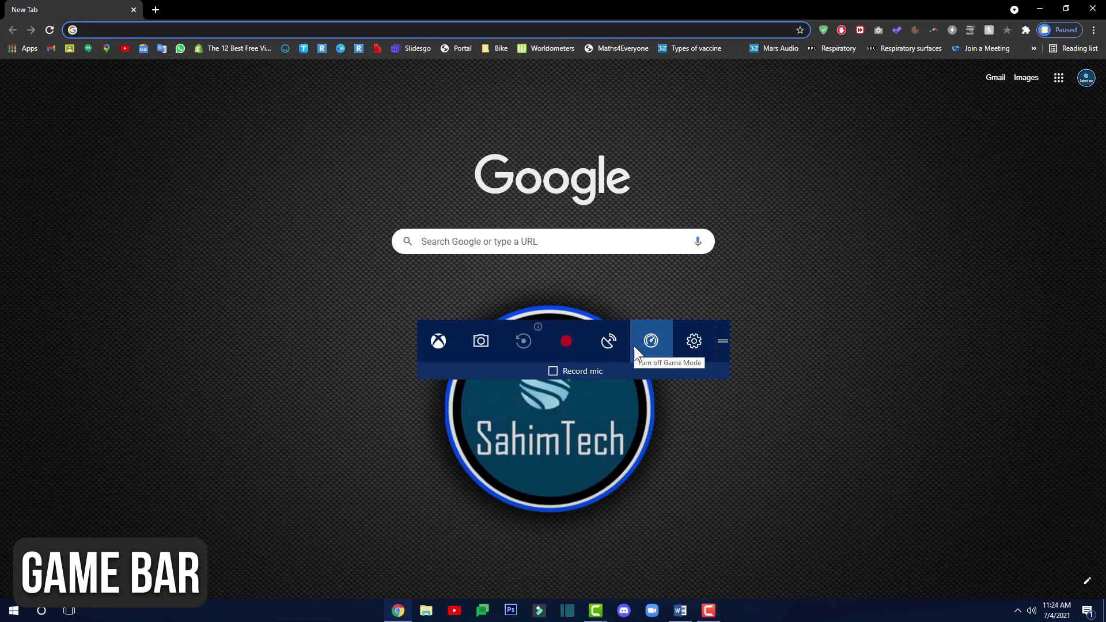
pyautogui.click(634, 344)
pyautogui.click(571, 335)
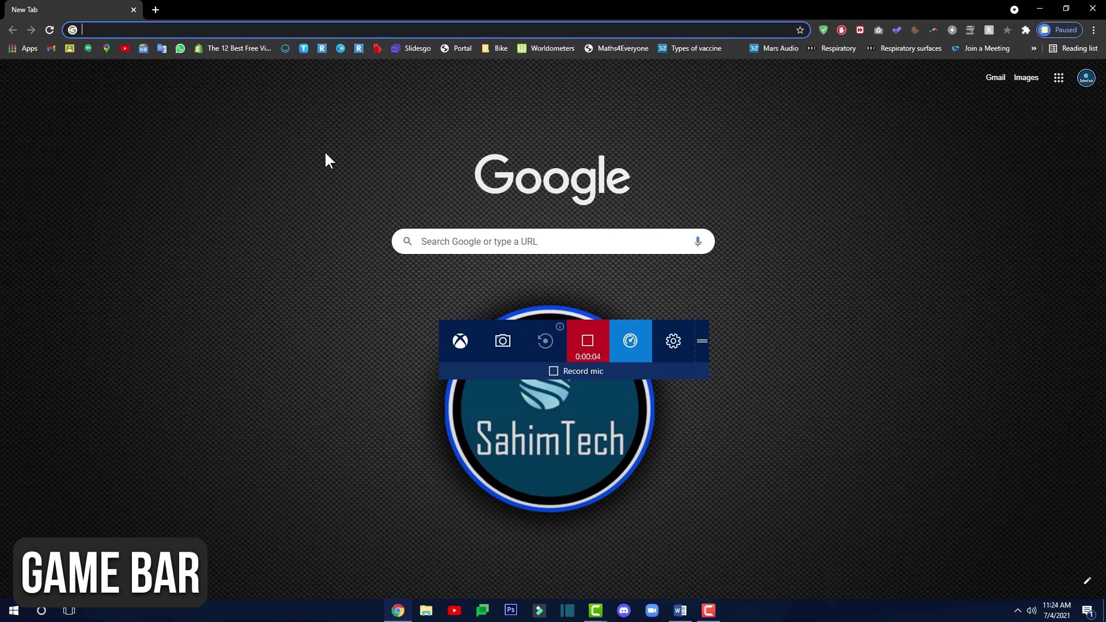
pyautogui.press('super+g')
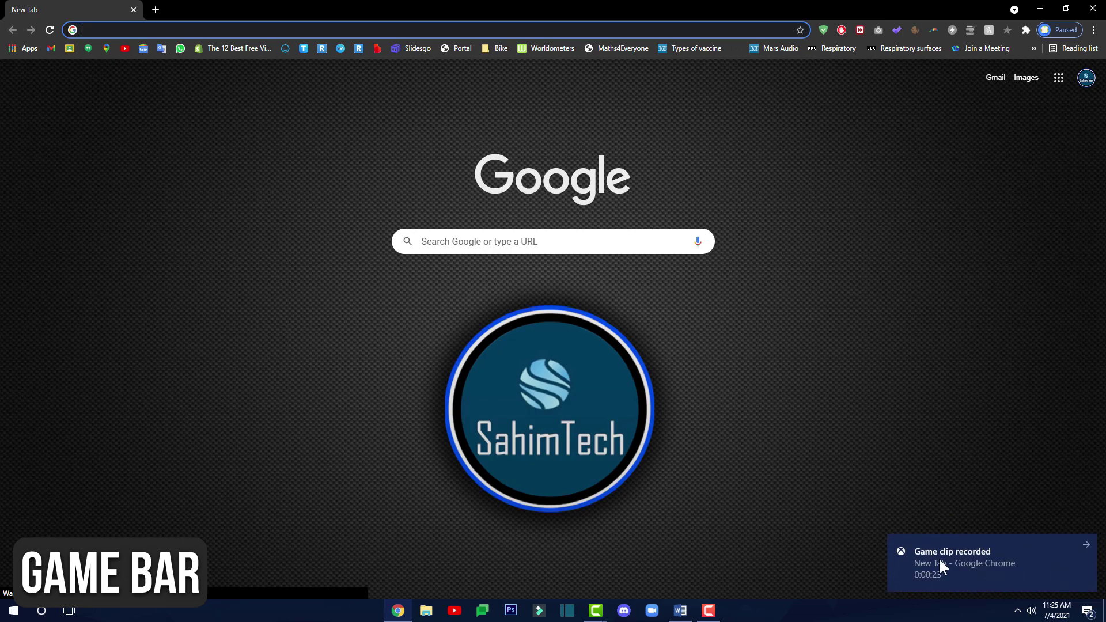
# Switch to File Explorer, go to the Captures folder under Videos and open the clip ending in 11_02_29 AM
pyautogui.click(427, 612)
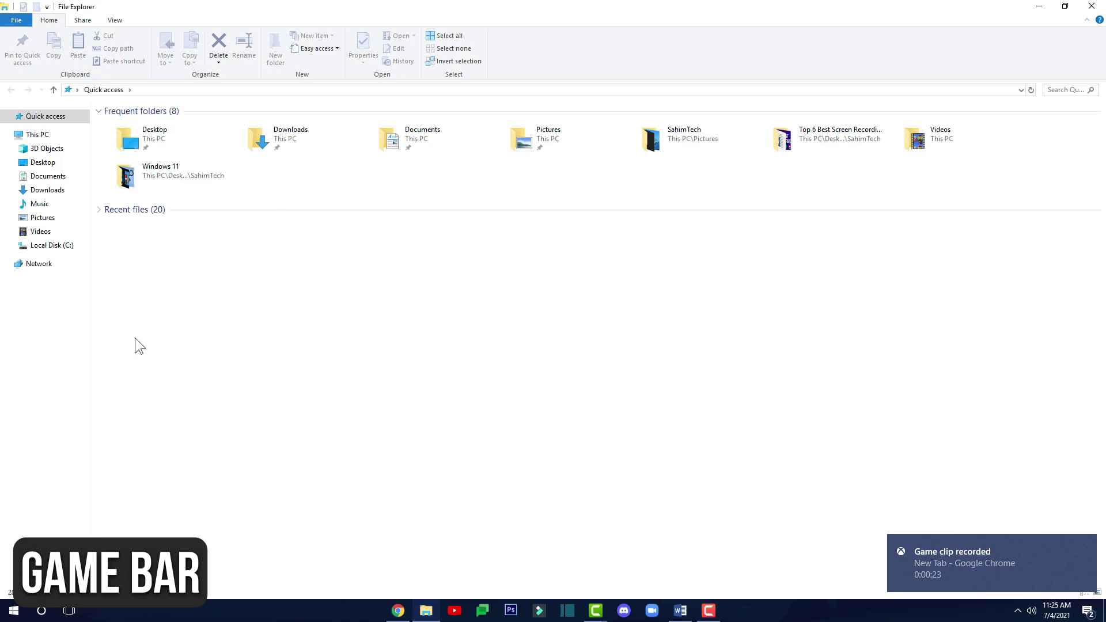
pyautogui.click(41, 235)
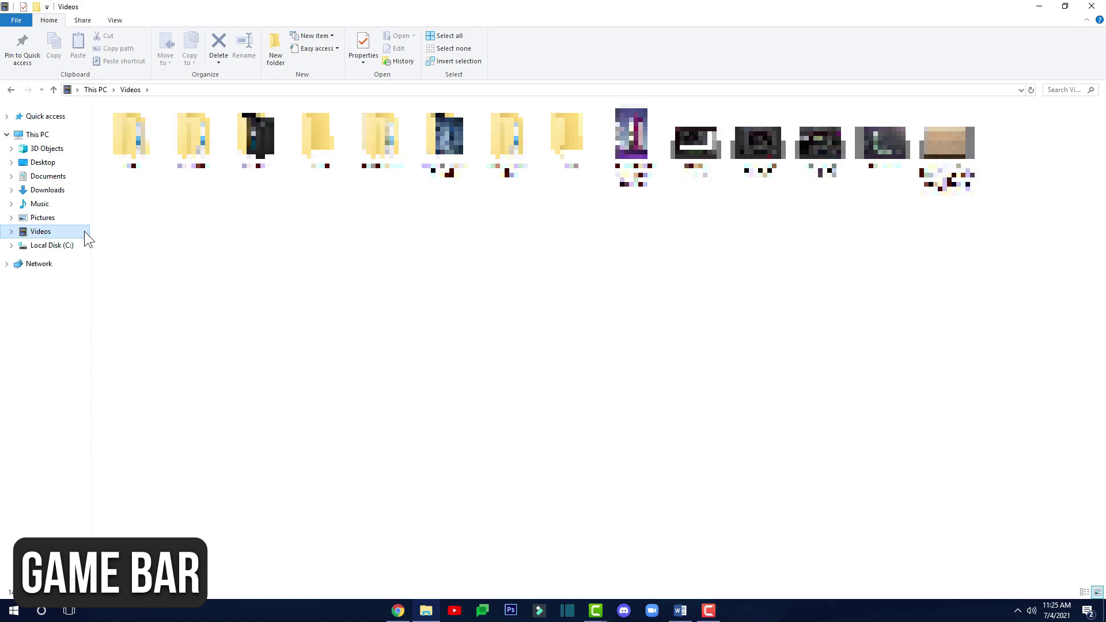
pyautogui.doubleClick(255, 136)
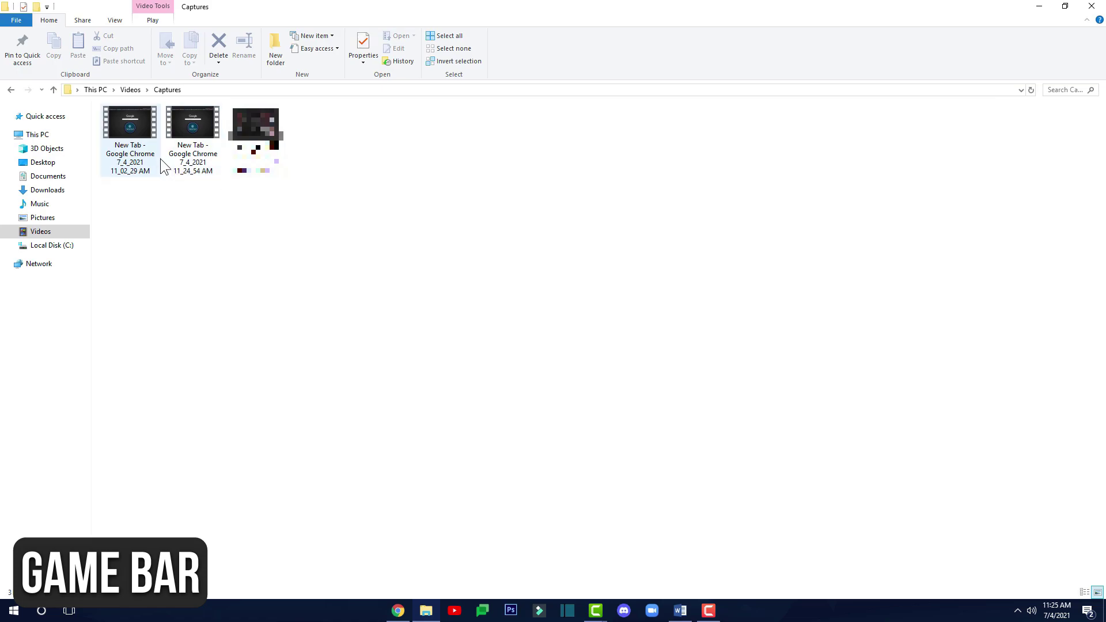
pyautogui.moveTo(130, 146); pyautogui.dragTo(141, 179)
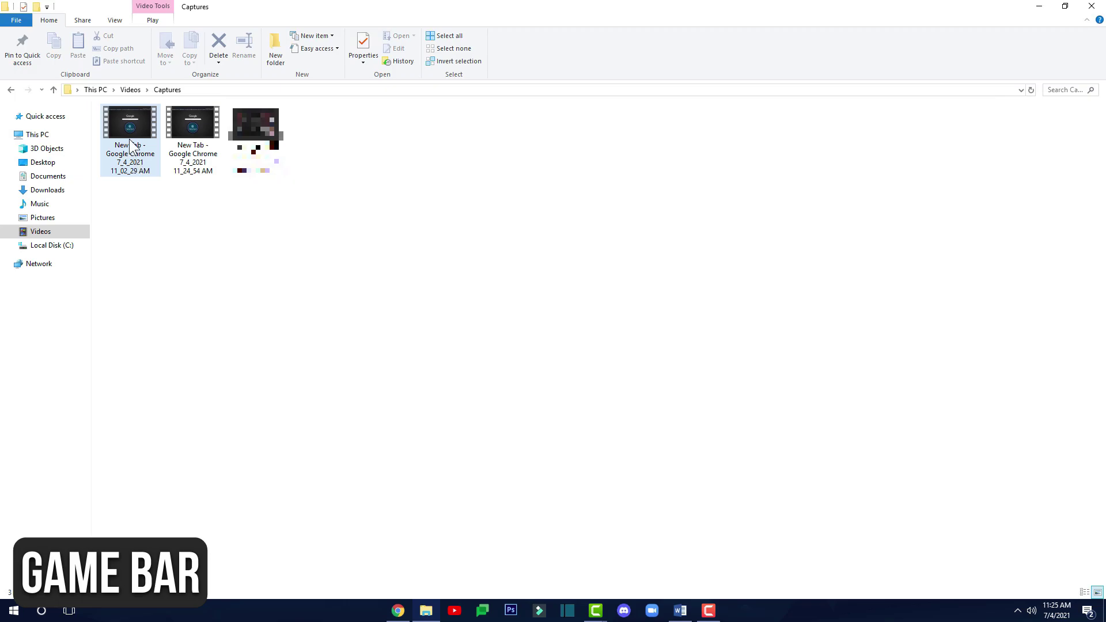
pyautogui.doubleClick(123, 144)
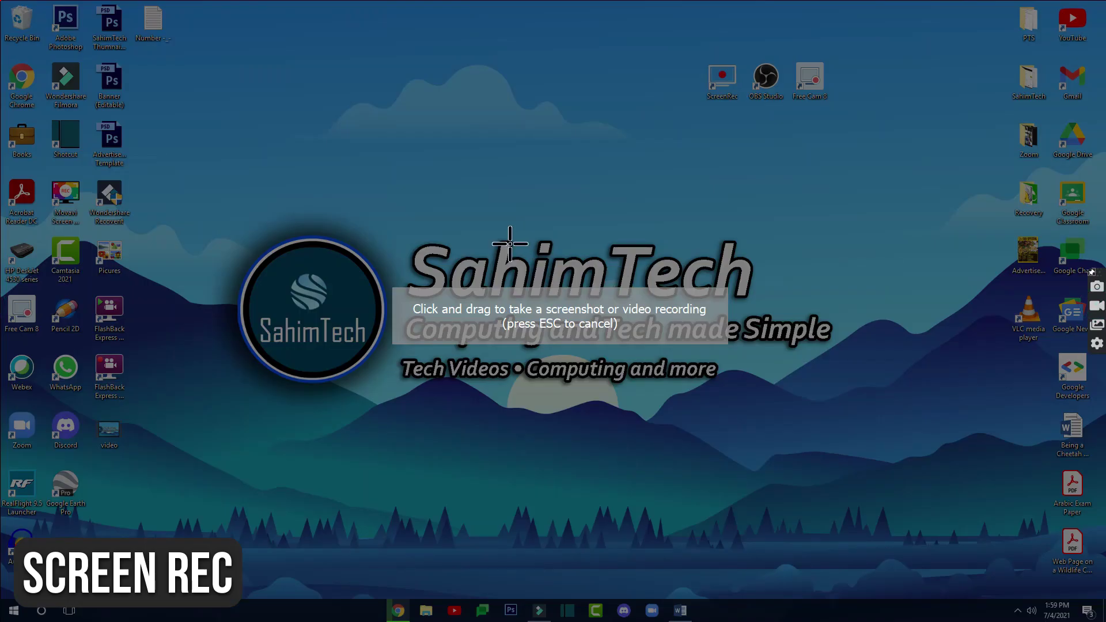
# Start a full-screen video recording with ScreenRec and repeatedly refresh the desktop while it records
pyautogui.moveTo(18, 18); pyautogui.dragTo(1103, 619)
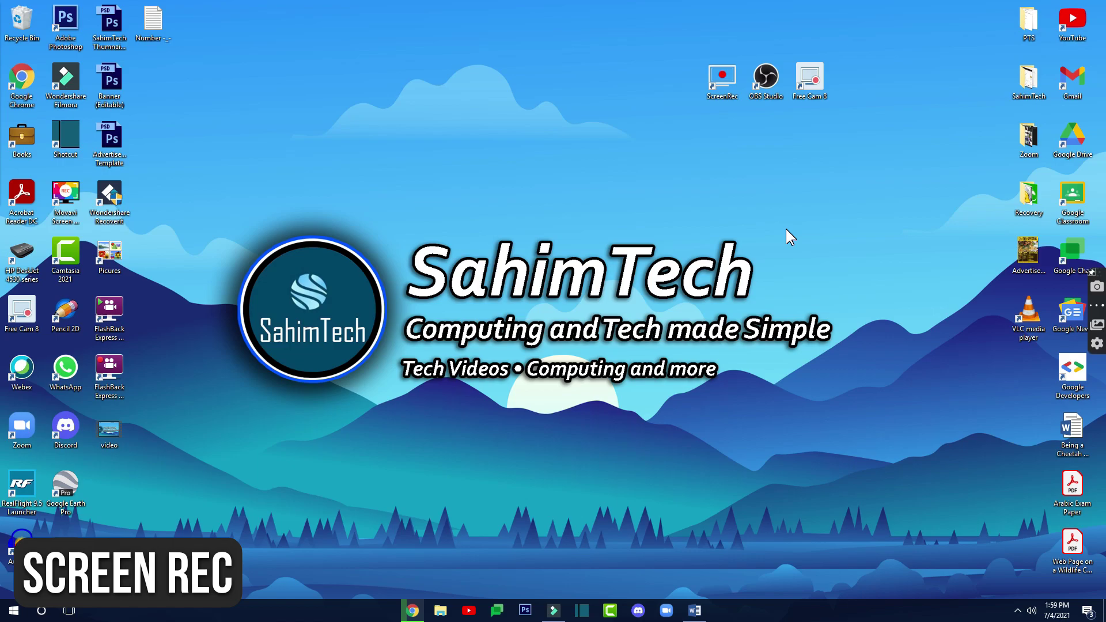
pyautogui.rightClick(455, 183)
pyautogui.click(486, 218)
pyautogui.moveTo(422, 151); pyautogui.dragTo(847, 418)
pyautogui.moveTo(852, 425); pyautogui.dragTo(773, 436)
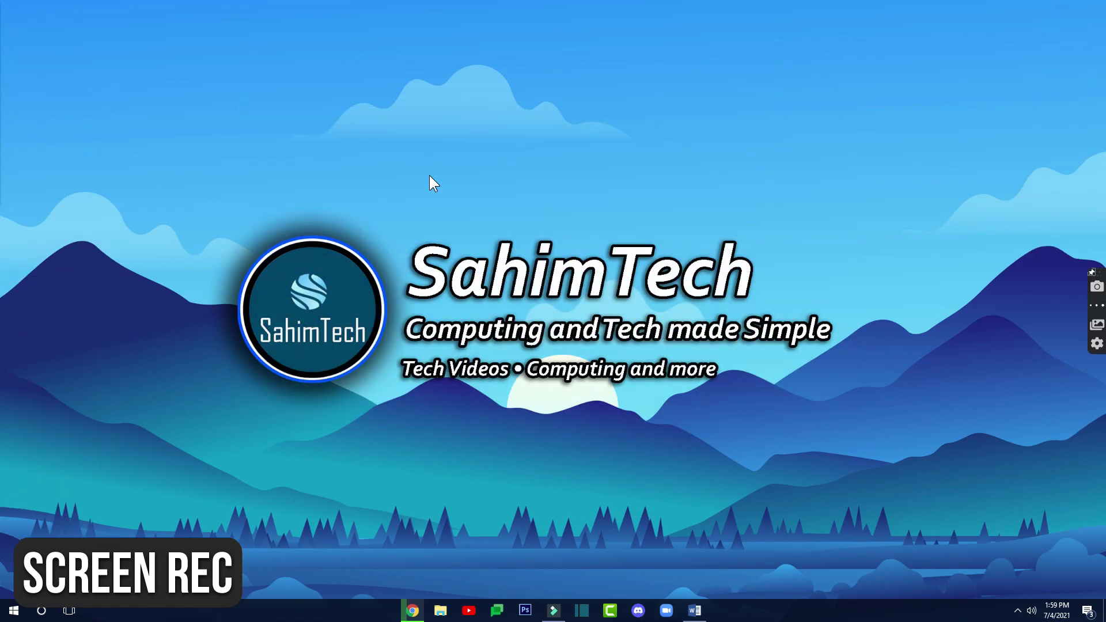
pyautogui.rightClick(430, 175)
pyautogui.click(476, 209)
pyautogui.rightClick(458, 161)
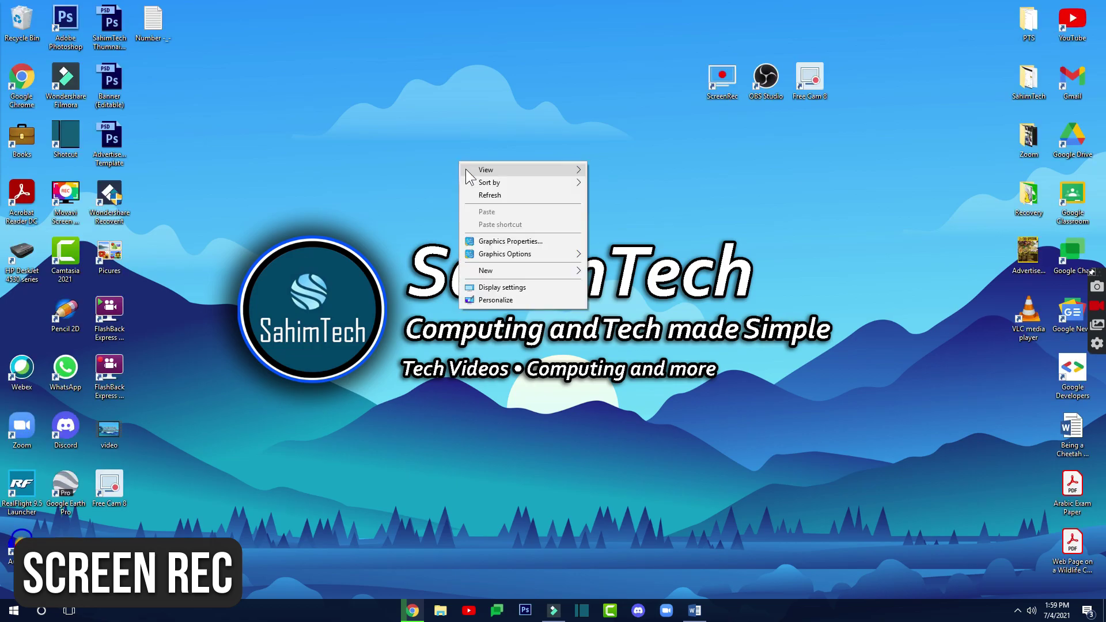
pyautogui.click(485, 192)
pyautogui.rightClick(488, 178)
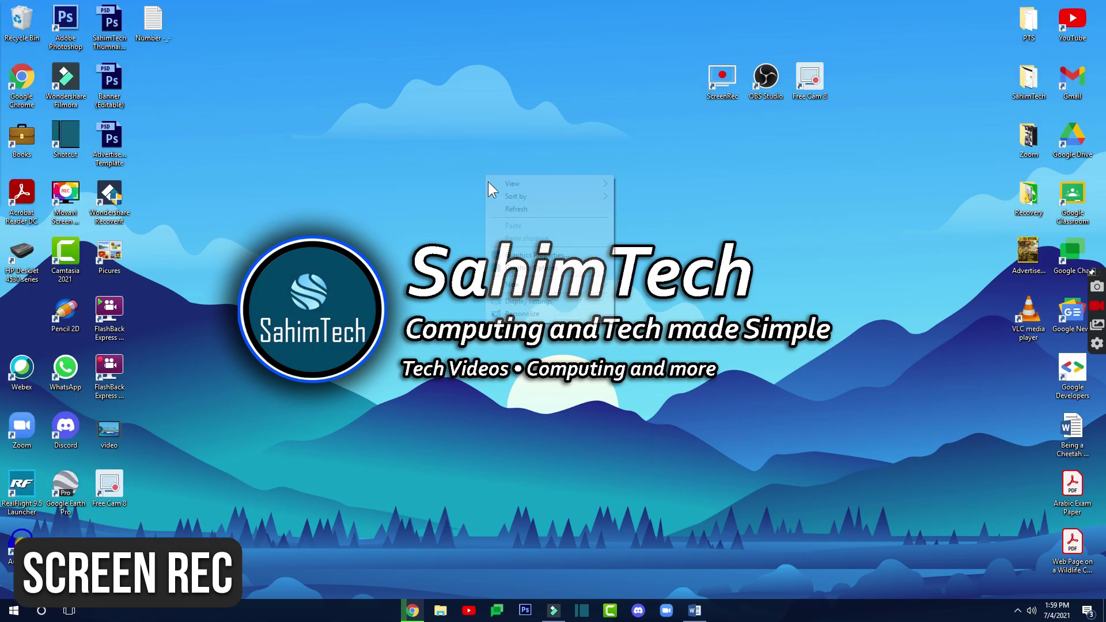
pyautogui.click(519, 211)
# Stop the ScreenRec recording, refresh the desktop once more and bring up the finished clip in the video player
pyautogui.click(1017, 610)
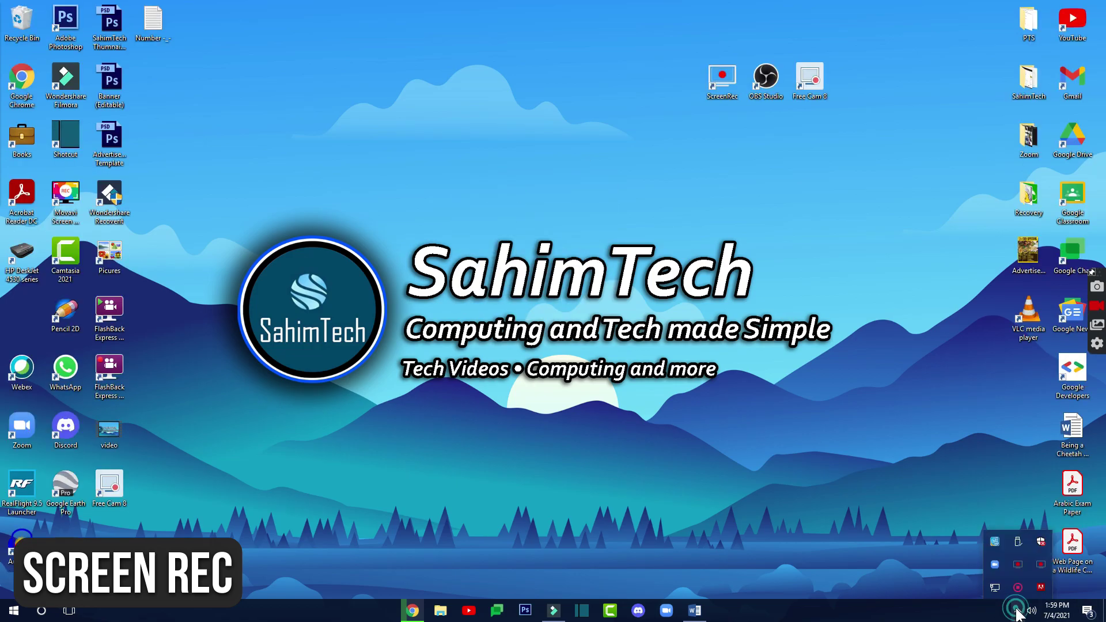
pyautogui.click(1019, 563)
pyautogui.rightClick(668, 218)
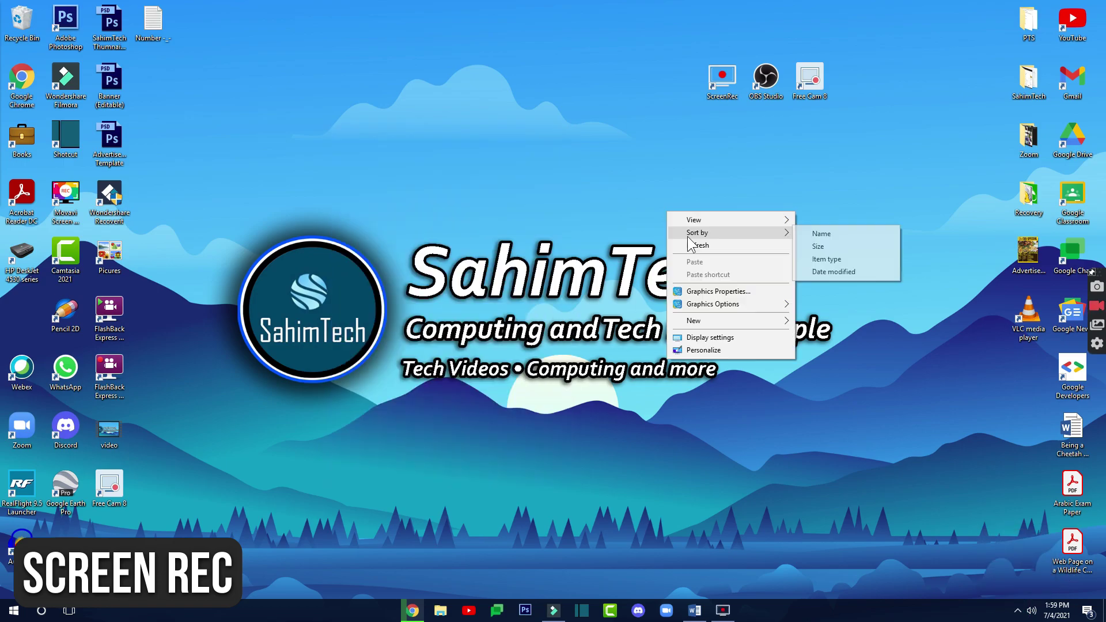
pyautogui.click(769, 243)
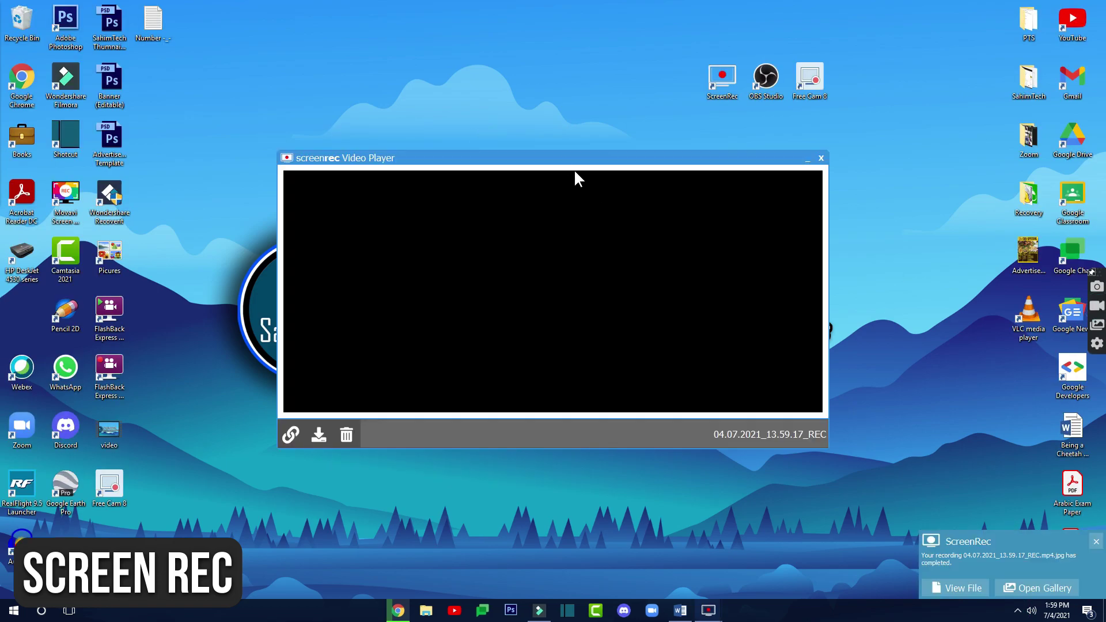
pyautogui.moveTo(574, 164); pyautogui.dragTo(579, 169)
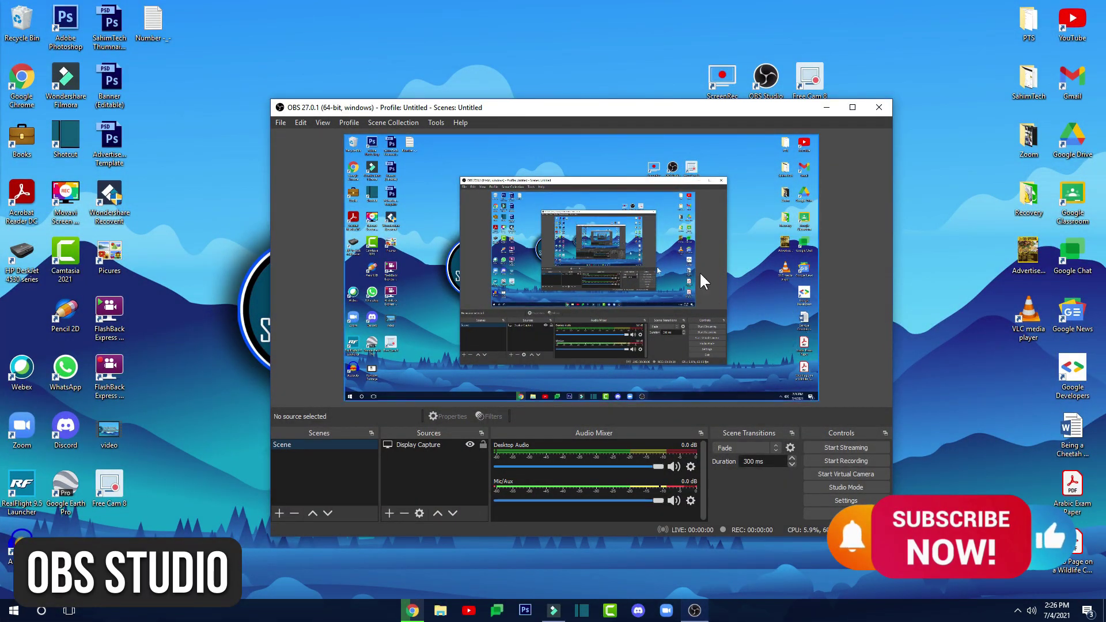
# In OBS Studio, try resizing the display capture in the preview, and fit it back to the canvas
pyautogui.click(346, 139)
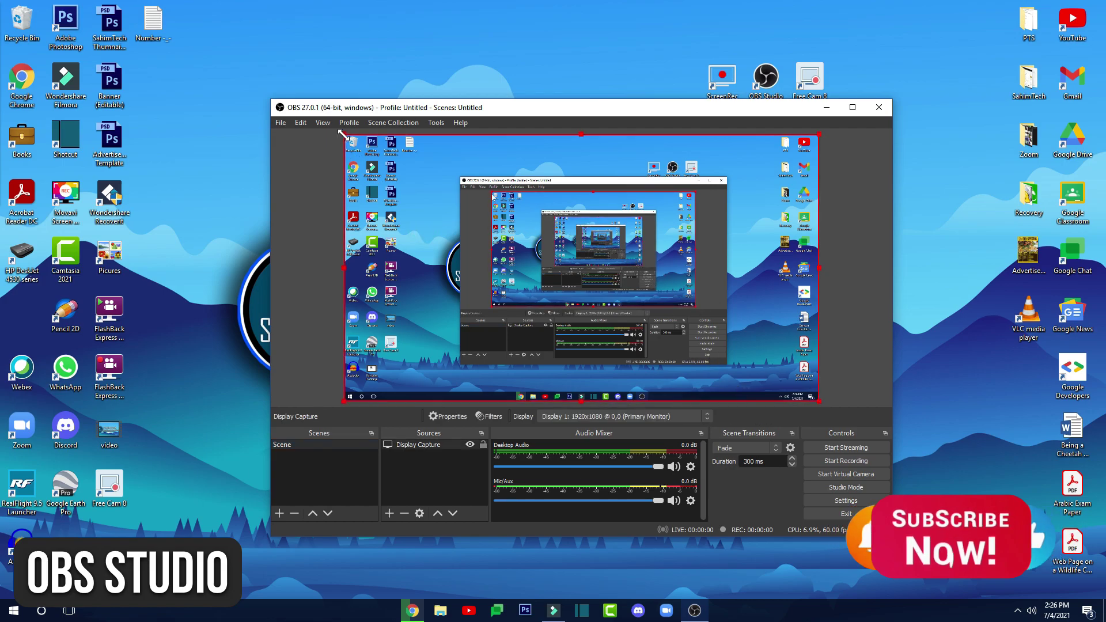
pyautogui.moveTo(345, 136)
pyautogui.mouseDown()
pyautogui.moveTo(580, 277)
pyautogui.moveTo(703, 321)
pyautogui.moveTo(338, 178)
pyautogui.mouseUp()
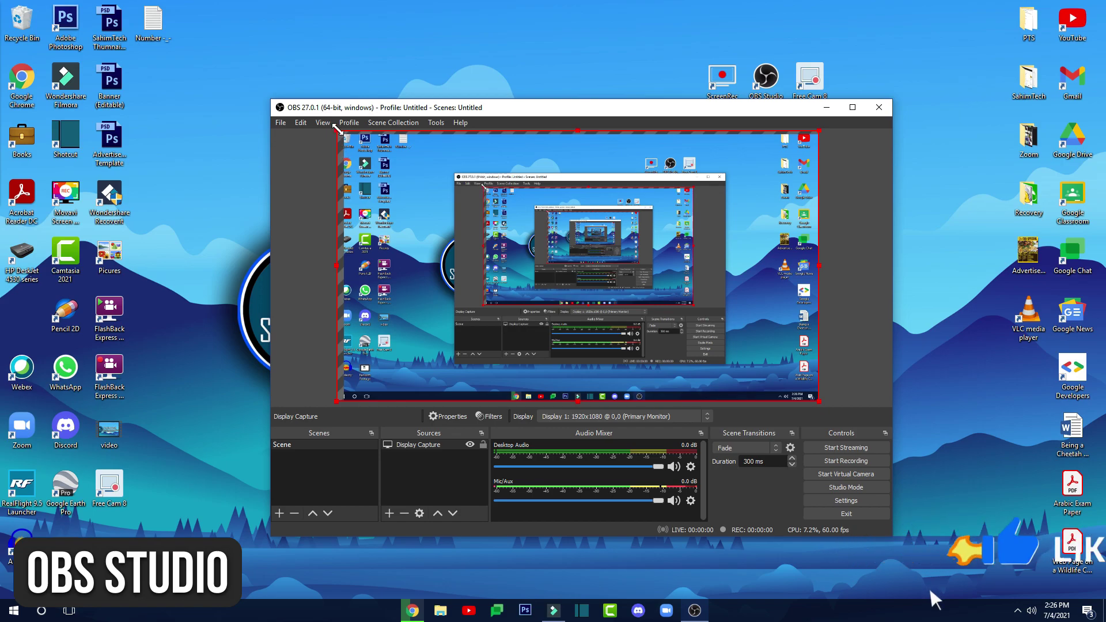
pyautogui.moveTo(333, 128); pyautogui.dragTo(345, 134)
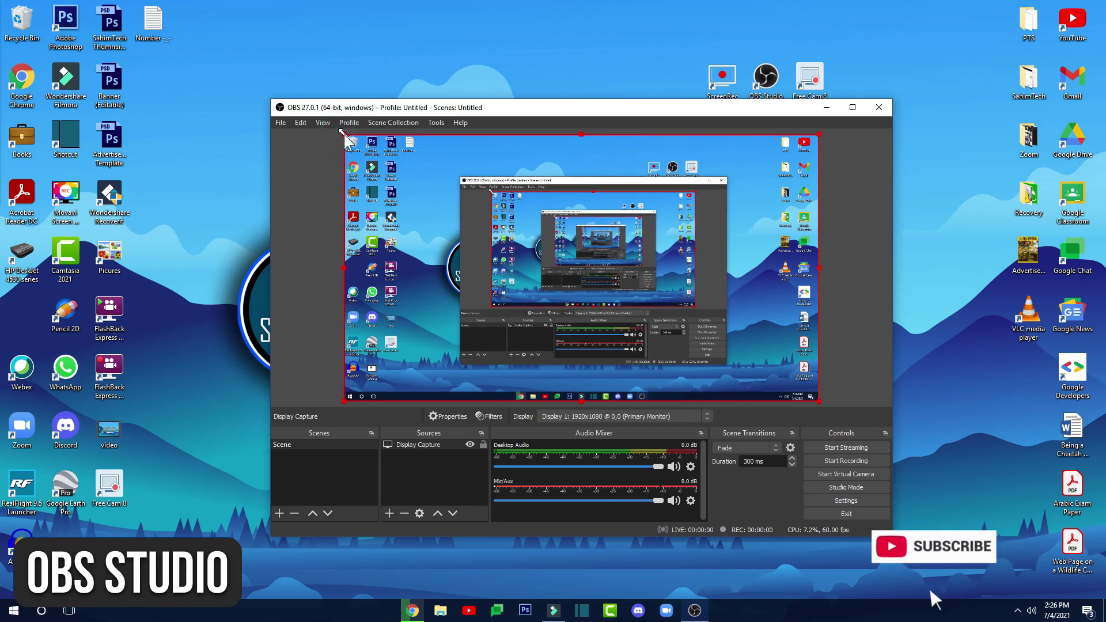
# Add a new Text (GDI+) source named "hey" to the scene with its default properties
pyautogui.click(390, 513)
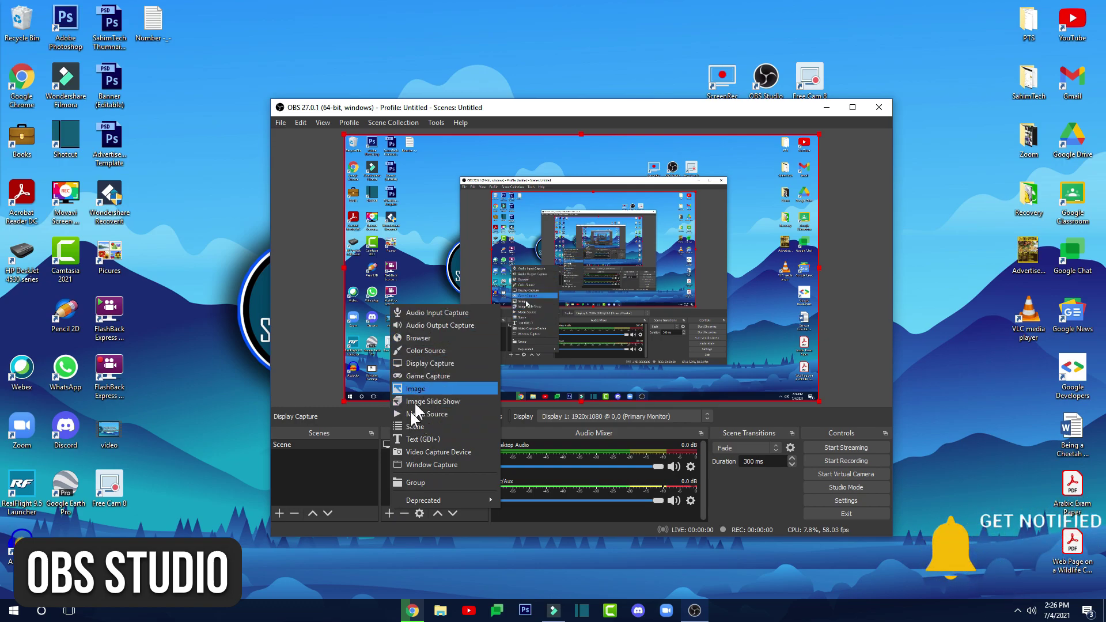
pyautogui.click(410, 438)
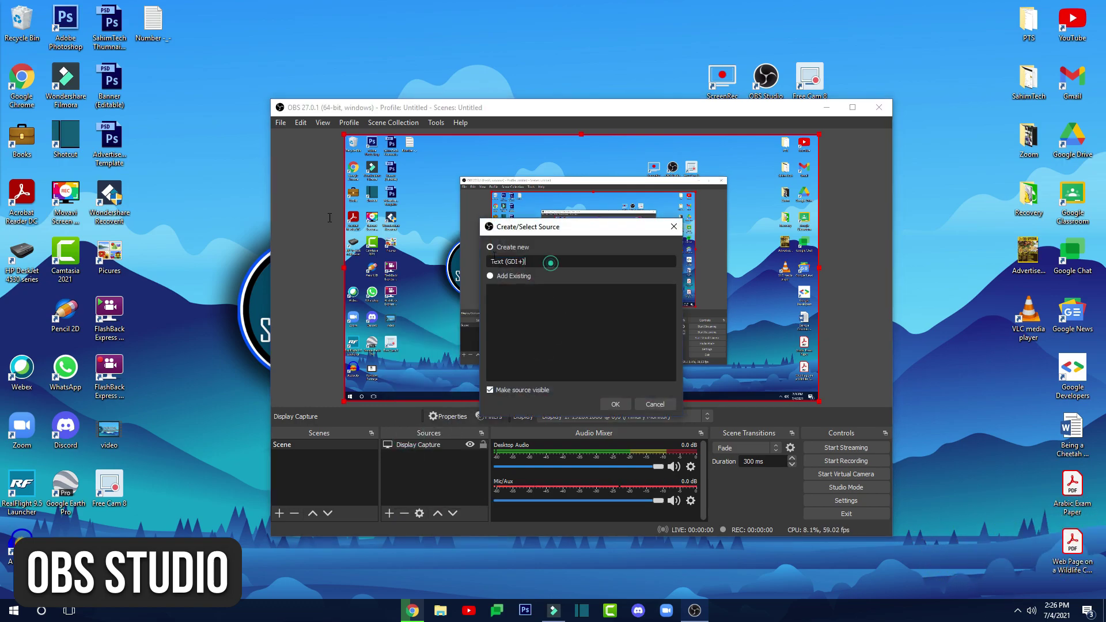
pyautogui.doubleClick(551, 263)
pyautogui.write('hey')
pyautogui.click(625, 402)
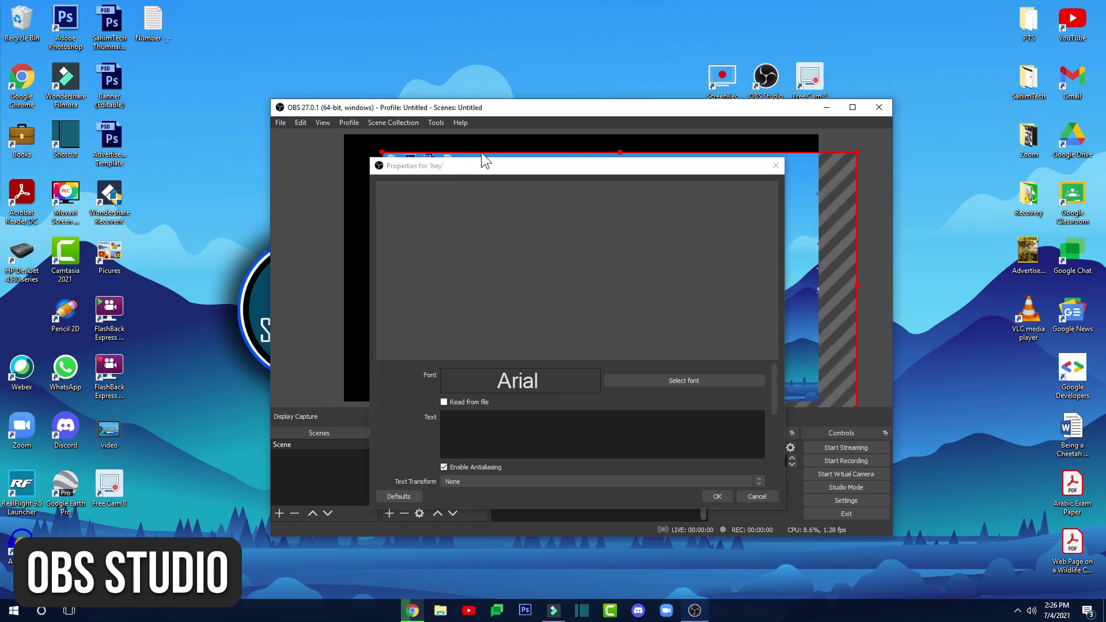
pyautogui.moveTo(481, 165); pyautogui.dragTo(473, 157)
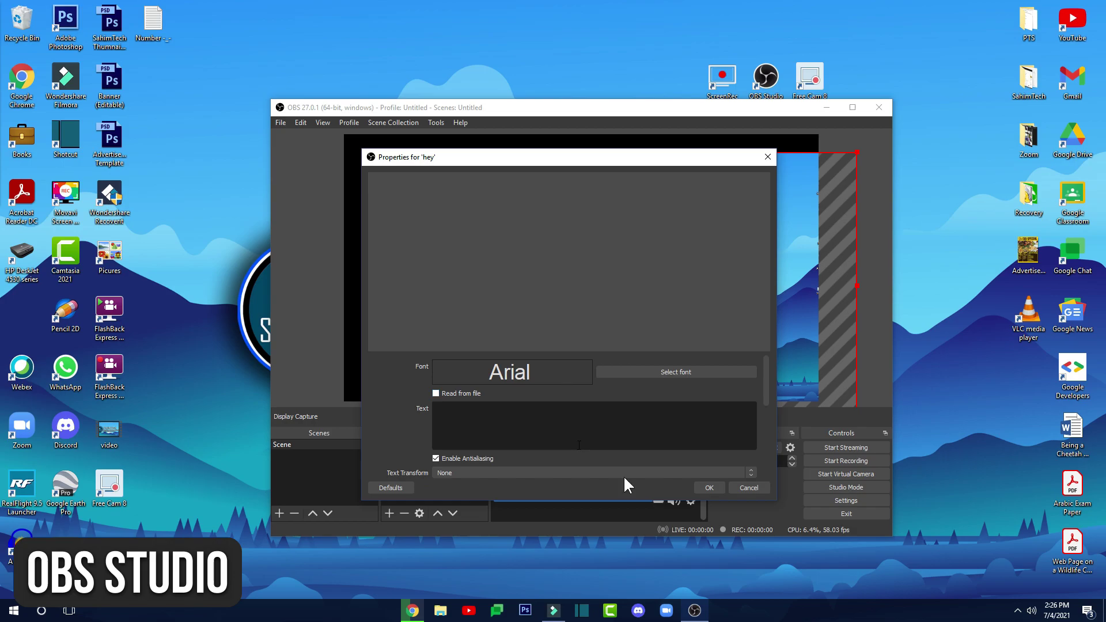
pyautogui.click(713, 489)
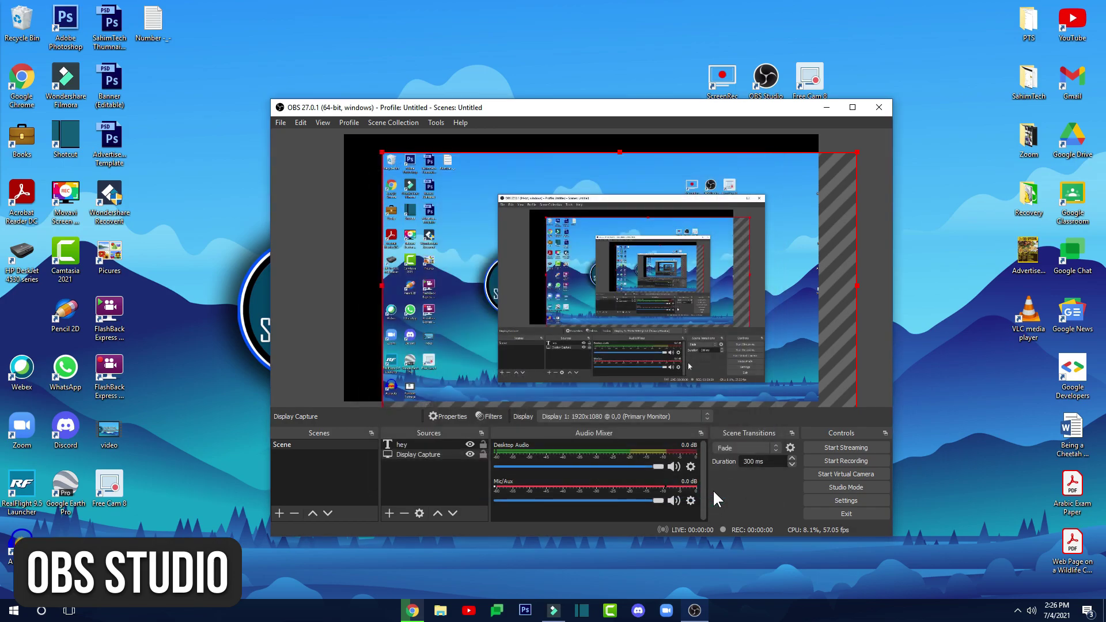
# Move the display capture back onto the canvas and set the text source's content to "hey"
pyautogui.moveTo(500, 319)
pyautogui.mouseDown()
pyautogui.moveTo(552, 320)
pyautogui.moveTo(499, 306)
pyautogui.mouseUp()
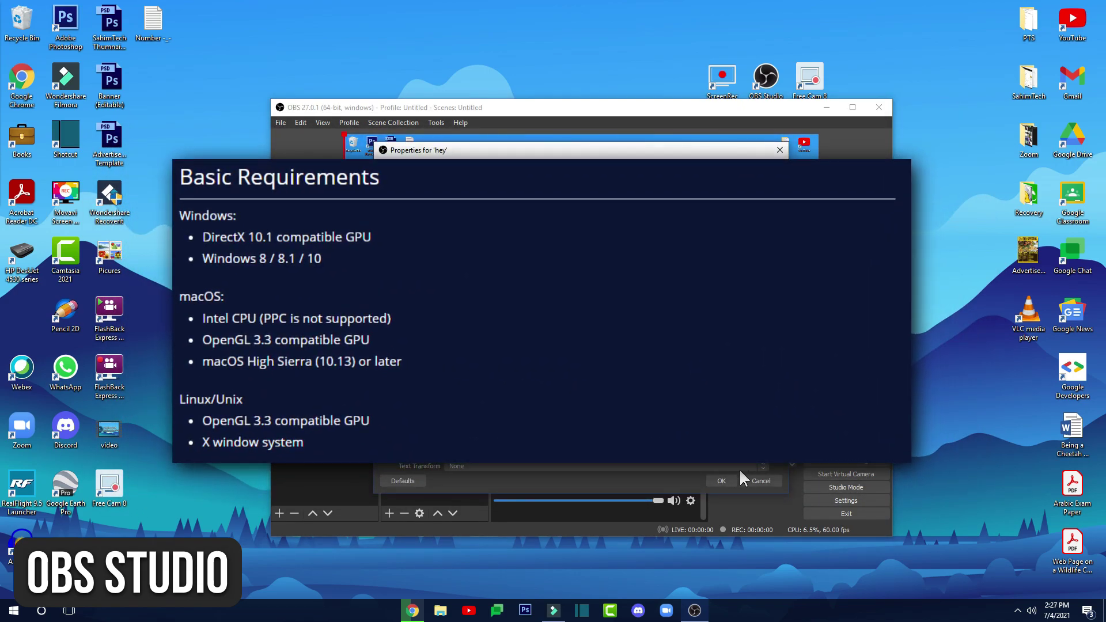
pyautogui.click(729, 470)
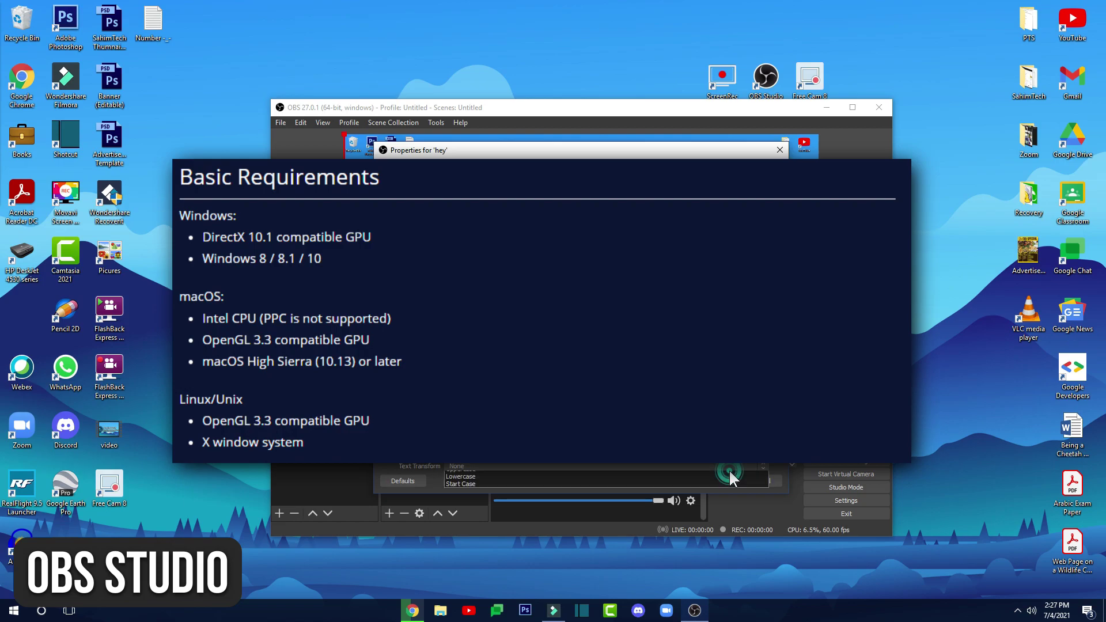
pyautogui.click(723, 472)
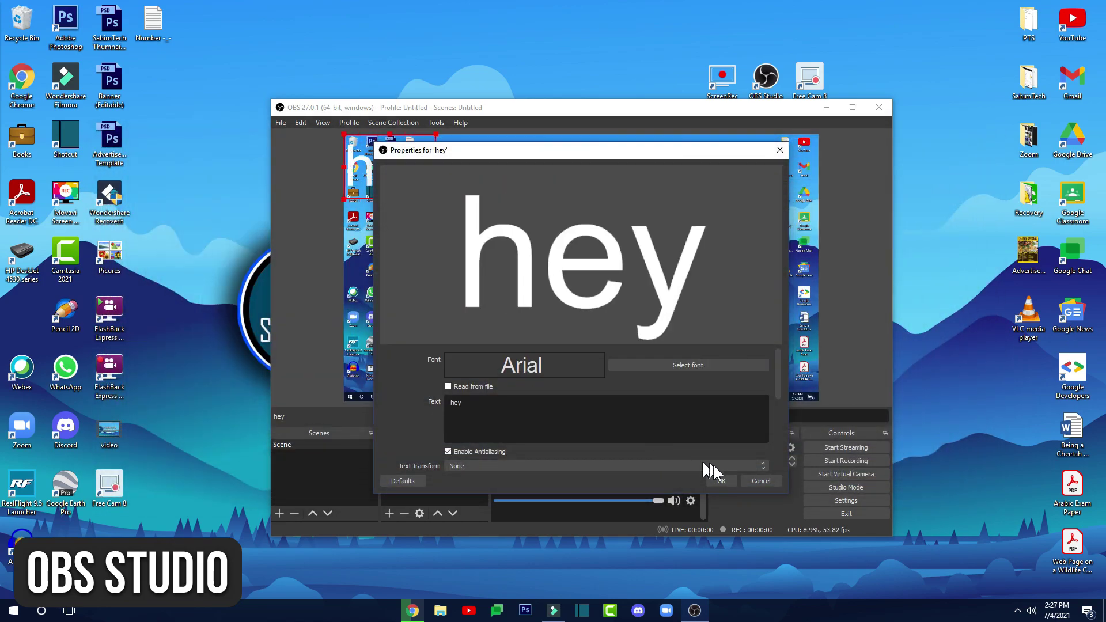
pyautogui.click(720, 479)
# Move the "hey" text to the upper-right corner of the canvas and record a short clip of the scene
pyautogui.moveTo(390, 179); pyautogui.dragTo(771, 156)
pyautogui.click(842, 459)
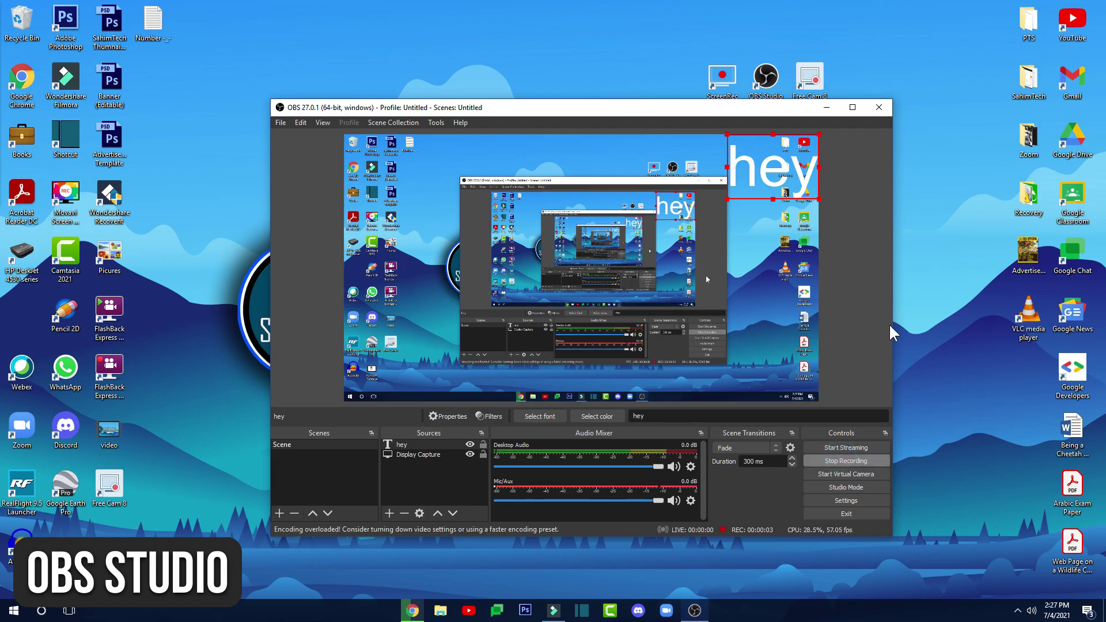
pyautogui.click(838, 461)
# Switch to File Explorer and open the Videos folder to look for the finished OBS recording
pyautogui.click(441, 611)
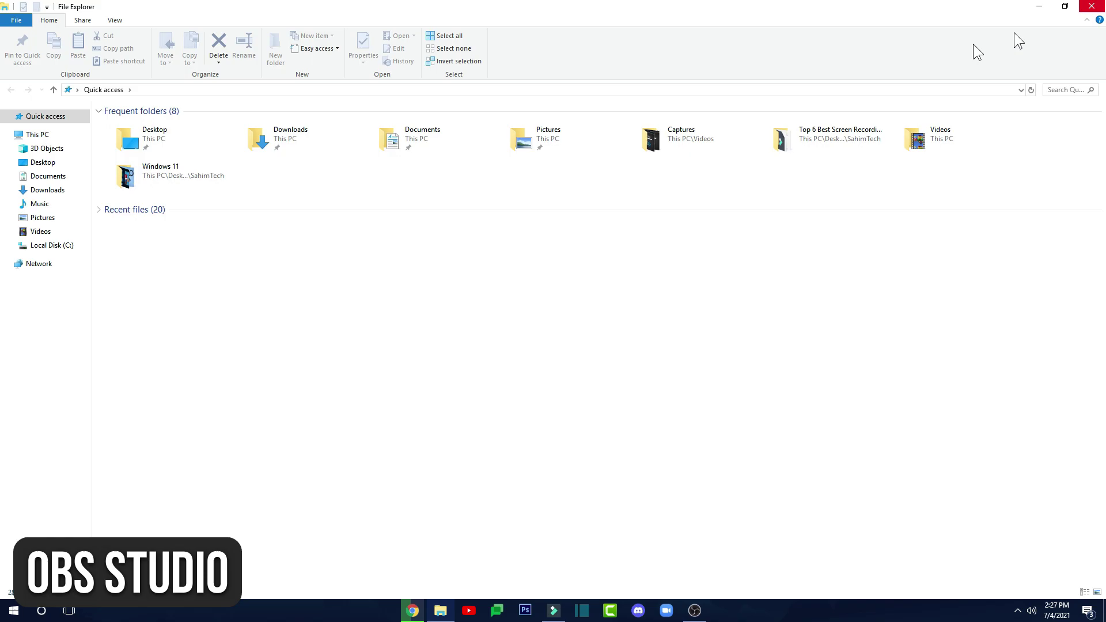
pyautogui.click(41, 232)
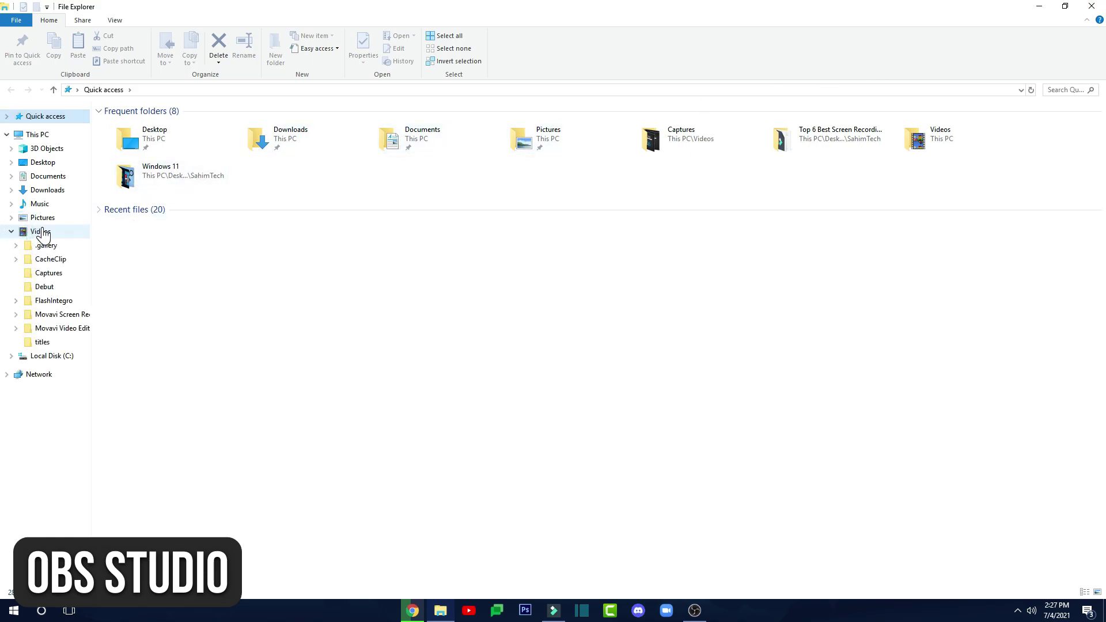